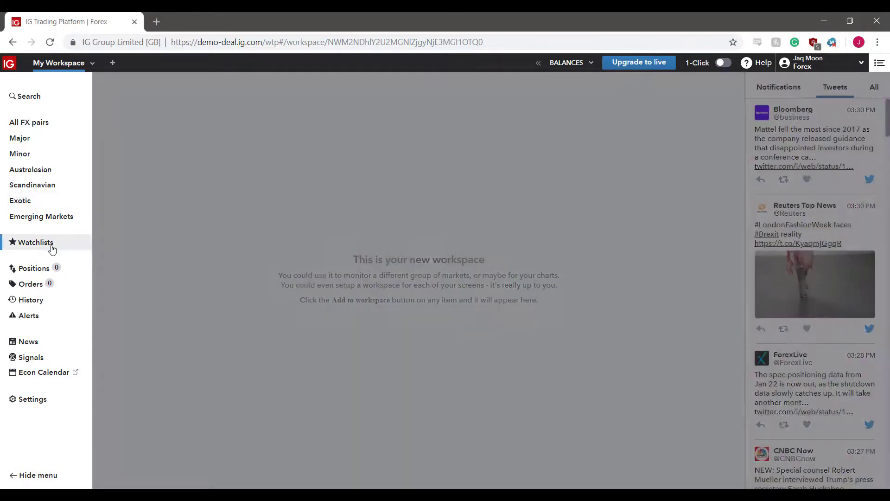
Place the Popular Markets watchlist top left with the EUR/USD chart and deal ticket below.
{"action": "left_click", "coordinate": [36, 242]}
{"action": "left_click", "coordinate": [130, 216]}
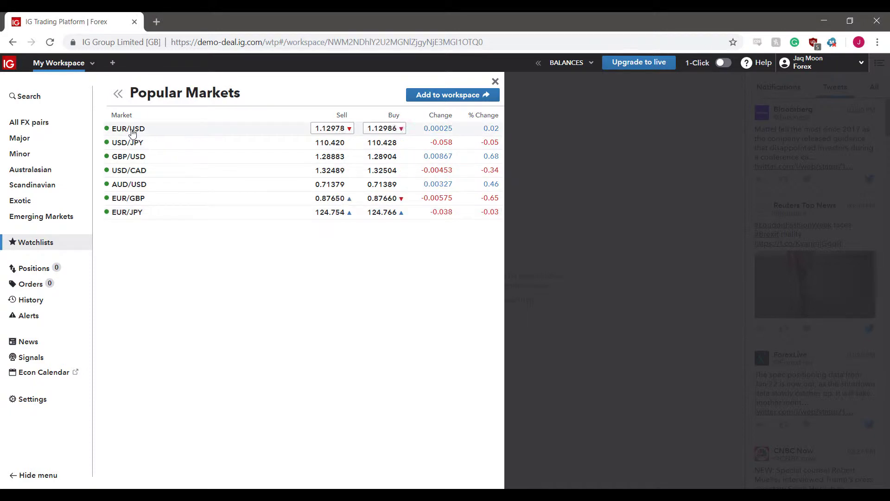
{"action": "left_click", "coordinate": [452, 95]}
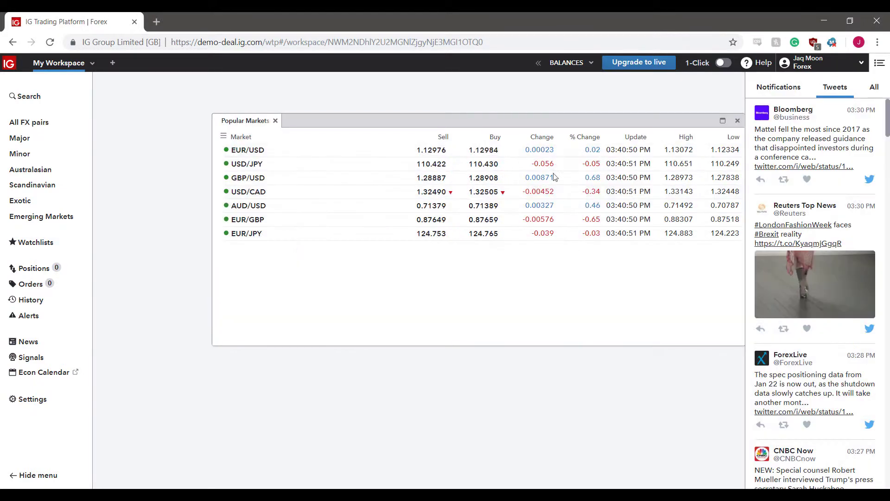
{"action": "left_click_drag", "start_coordinate": [432, 118], "coordinate": [310, 75]}
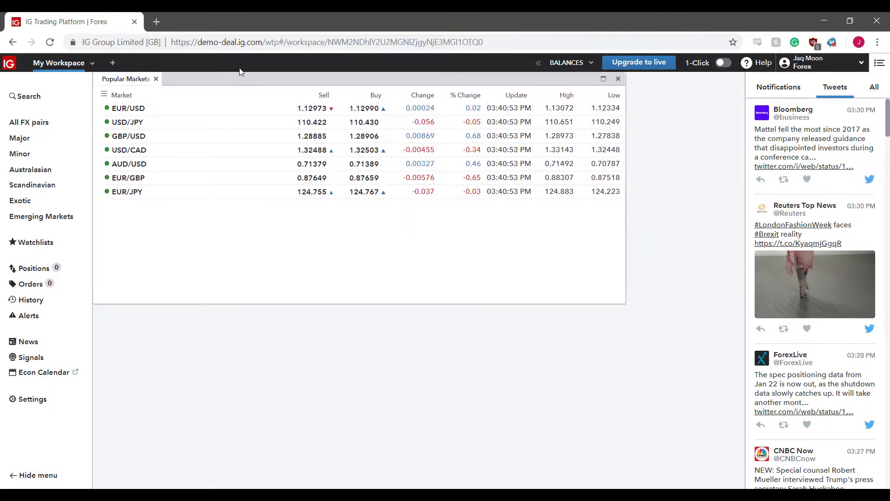
{"action": "left_click_drag", "start_coordinate": [614, 297], "coordinate": [425, 231]}
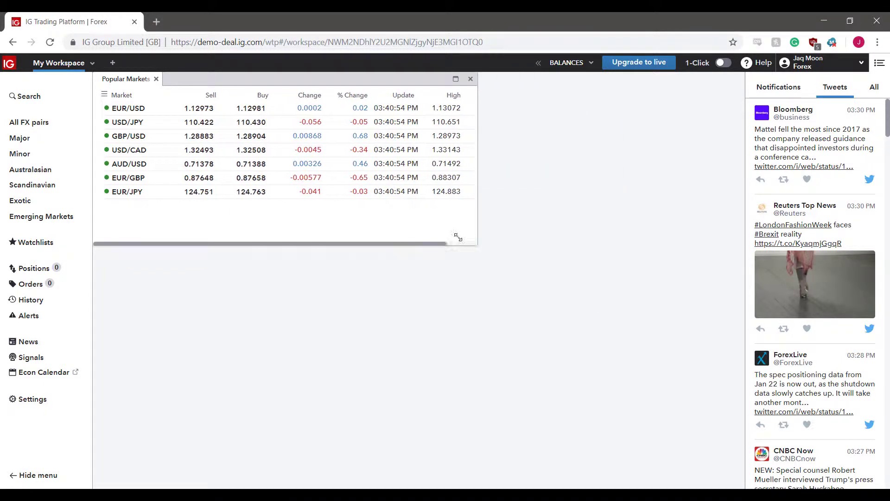
{"action": "left_click", "coordinate": [139, 109]}
{"action": "mouse_move", "coordinate": [354, 119]}
{"action": "left_mouse_down"}
{"action": "mouse_move", "coordinate": [354, 195]}
{"action": "mouse_move", "coordinate": [297, 241]}
{"action": "mouse_move", "coordinate": [156, 237]}
{"action": "left_mouse_up"}
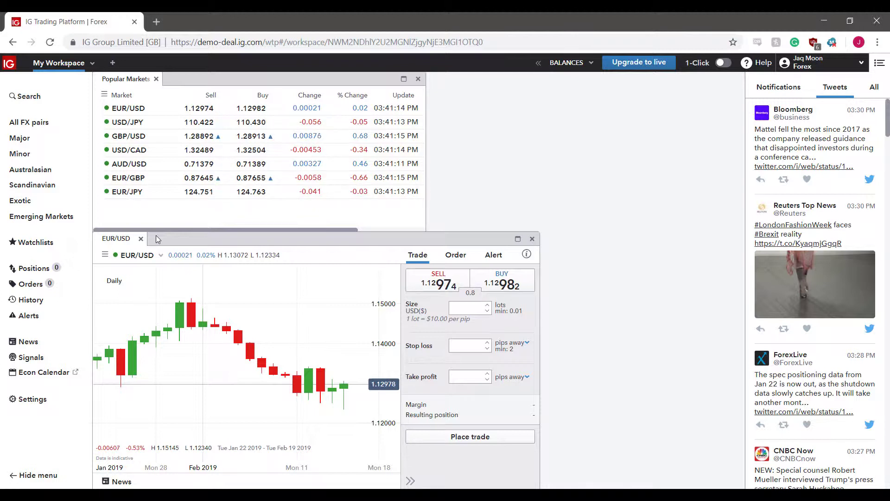
Add a second empty workspace, My Workspace 1, and compare it with the original.
{"action": "left_click", "coordinate": [91, 64]}
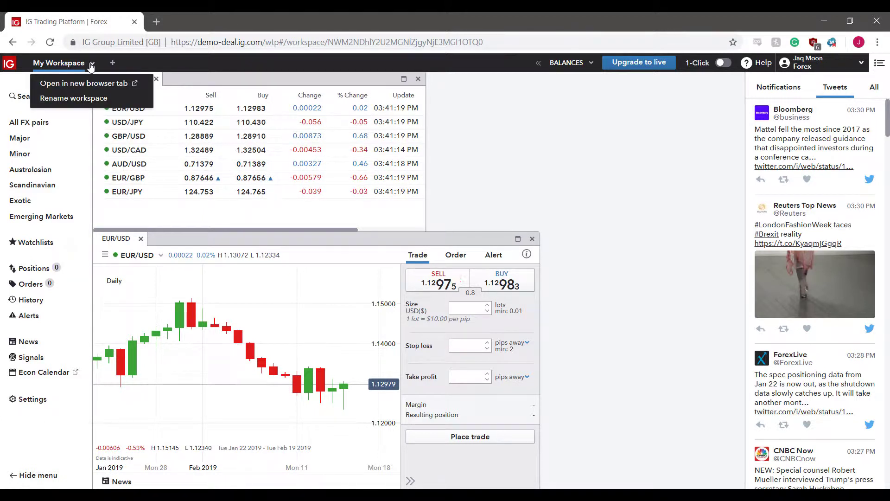
{"action": "left_click", "coordinate": [158, 60]}
{"action": "left_click", "coordinate": [113, 63]}
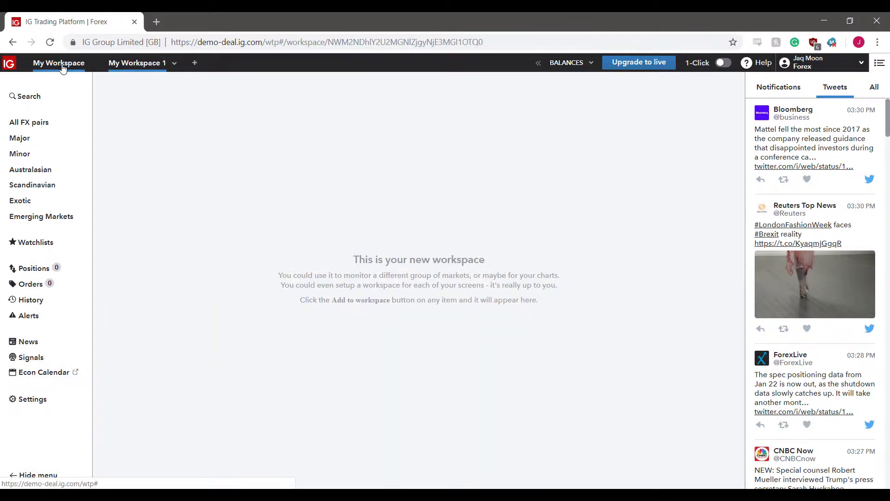
{"action": "left_click", "coordinate": [58, 62]}
{"action": "left_click", "coordinate": [136, 63]}
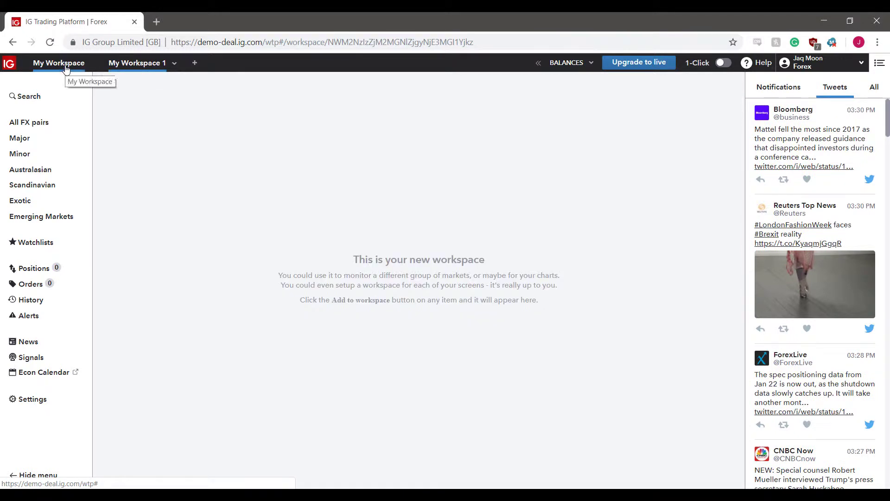
{"action": "left_click", "coordinate": [70, 62]}
{"action": "left_click", "coordinate": [139, 63]}
{"action": "left_click", "coordinate": [70, 62]}
Rename the original workspace to 'EUR/USD'.
{"action": "left_click", "coordinate": [93, 64]}
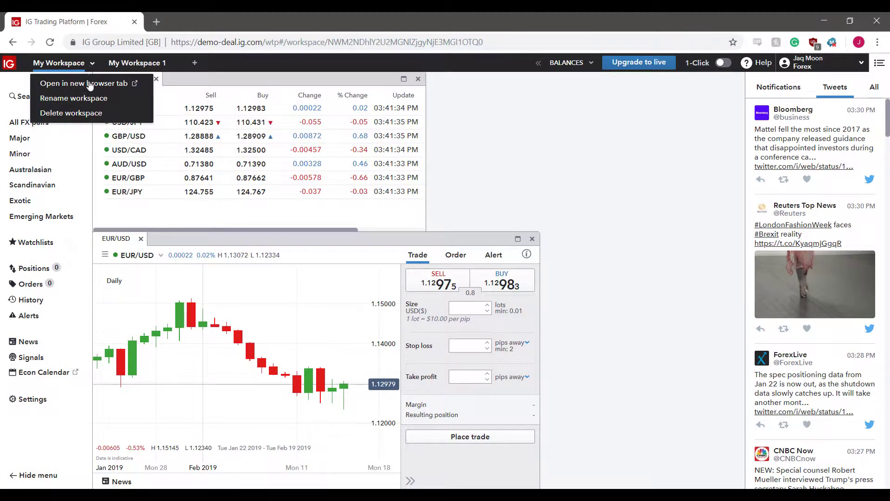
{"action": "left_click", "coordinate": [73, 98]}
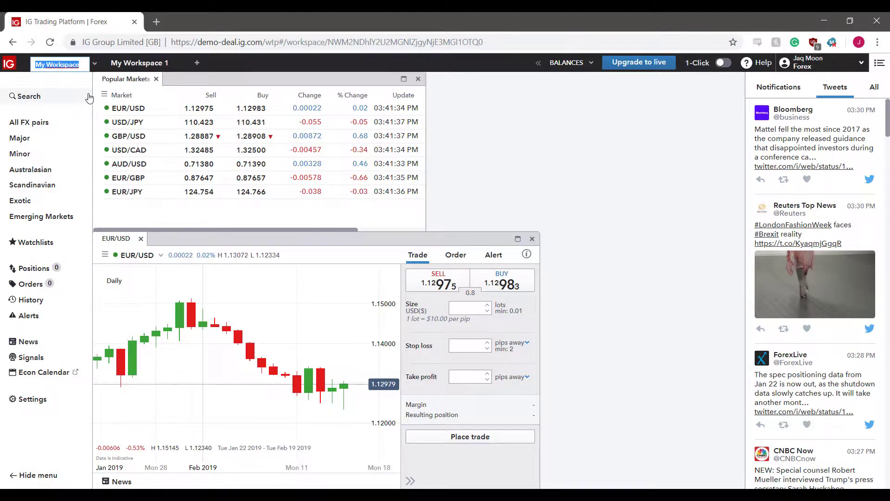
{"action": "type", "text": "EUR/u"}
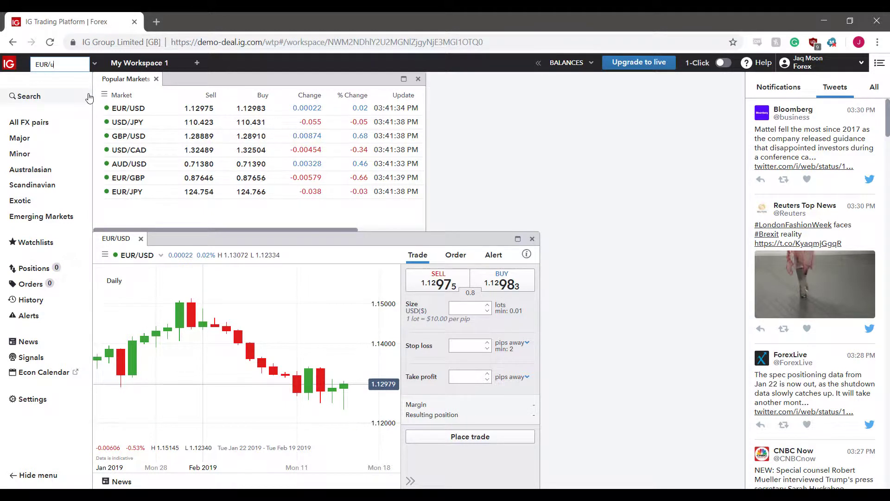
{"action": "key", "text": "BackSpace"}
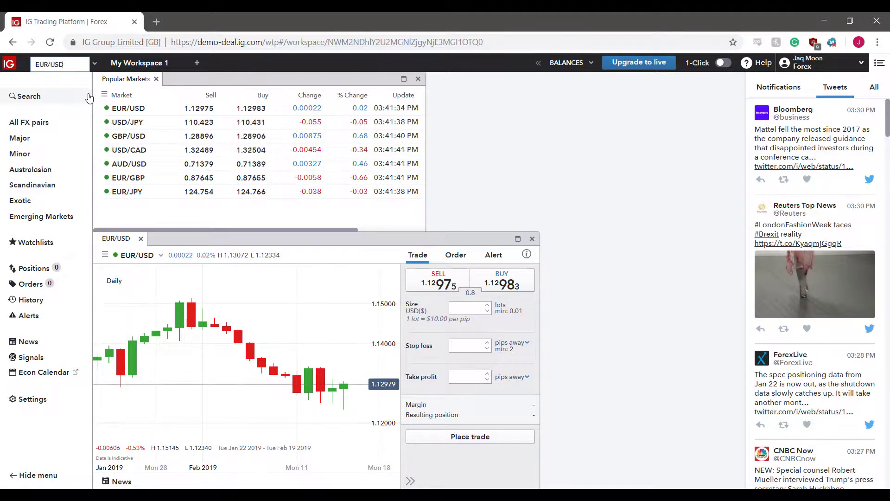
{"action": "key", "text": "Return"}
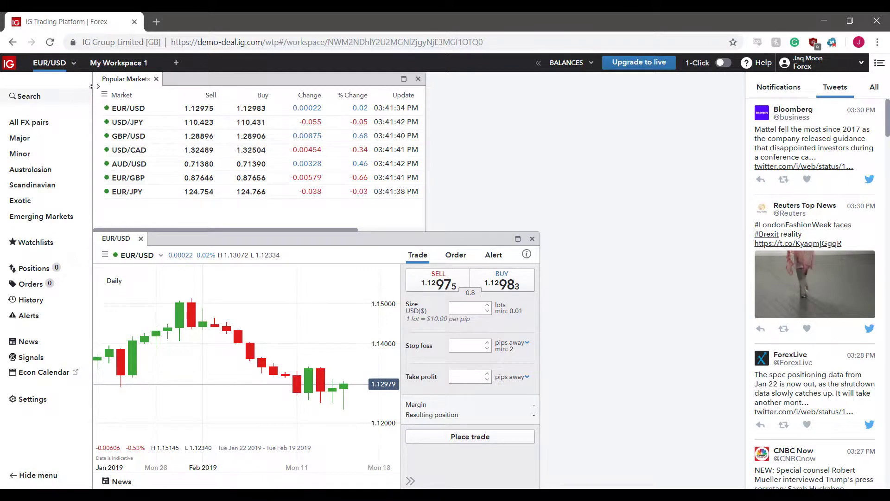
Add the Optimus Forex watchlist to the second workspace, with the GBP/USD chart below it.
{"action": "left_click", "coordinate": [116, 63]}
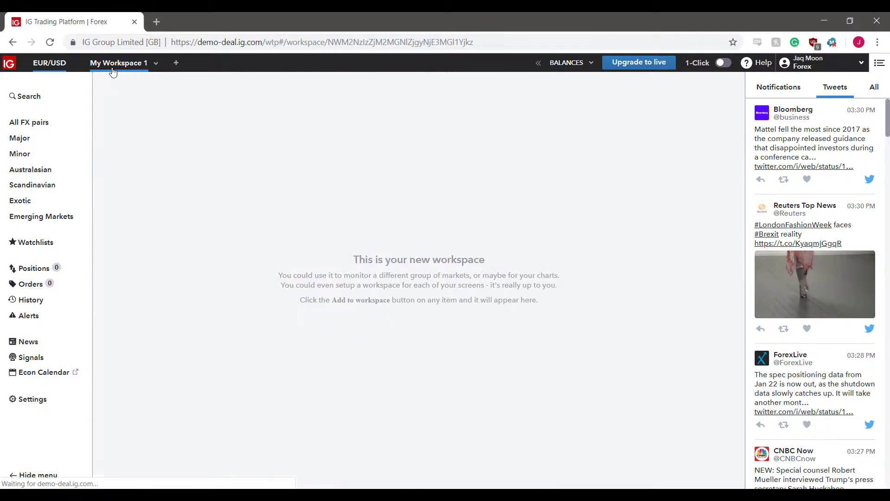
{"action": "left_click", "coordinate": [35, 242]}
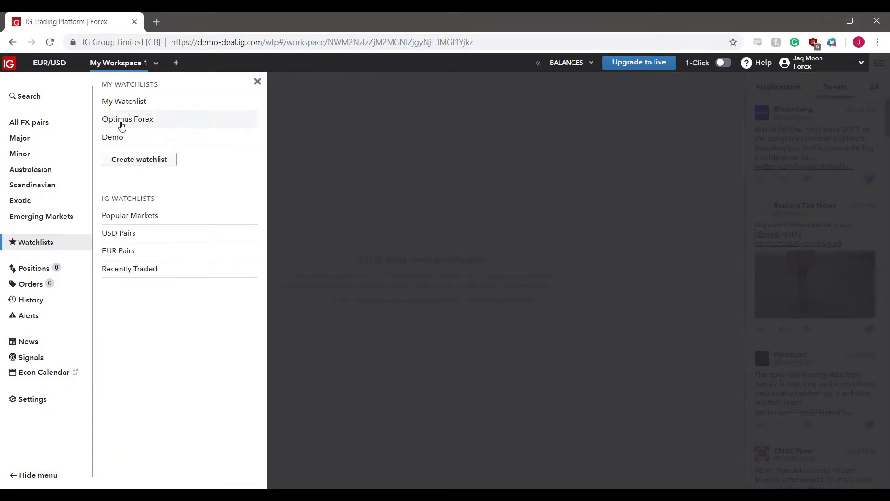
{"action": "left_click", "coordinate": [127, 119]}
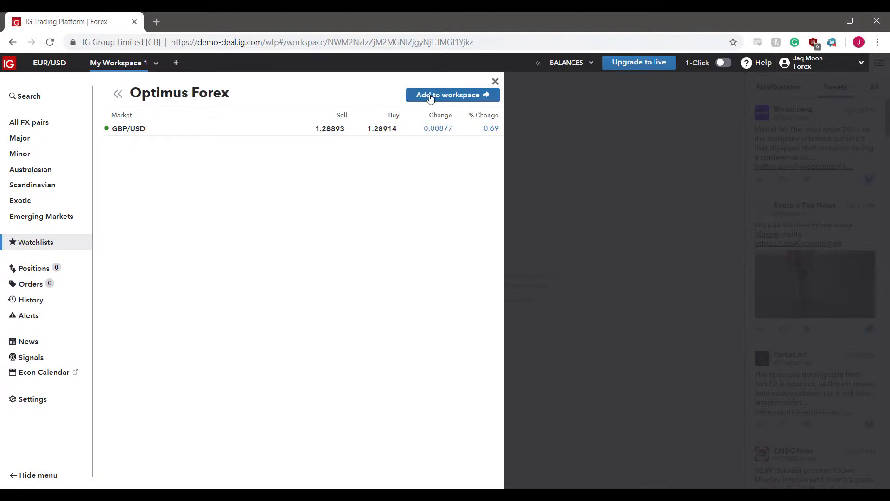
{"action": "left_click", "coordinate": [449, 95]}
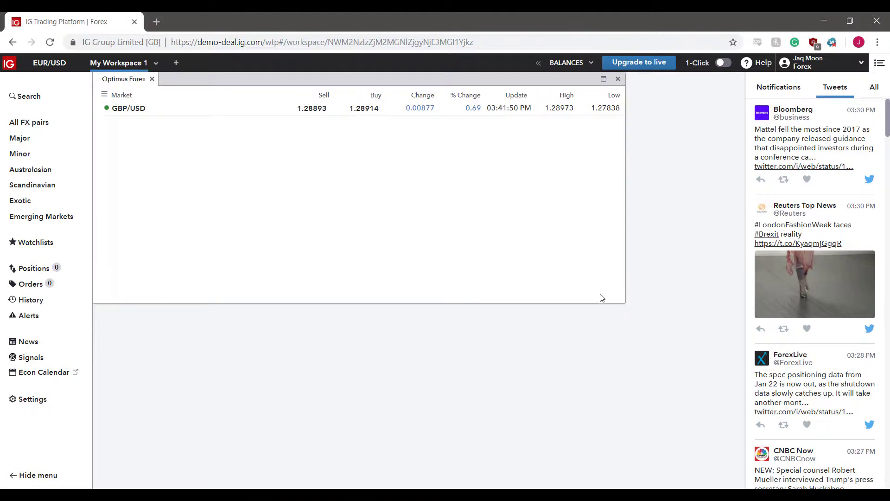
{"action": "left_click_drag", "start_coordinate": [624, 302], "coordinate": [342, 209]}
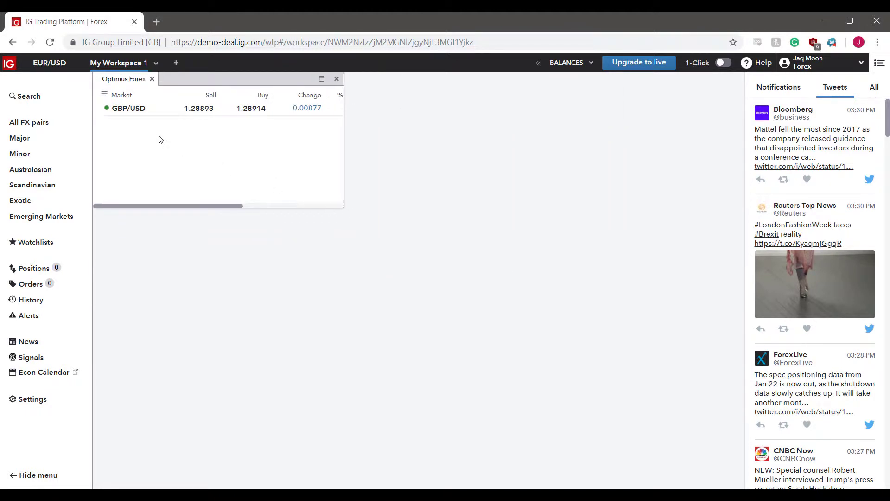
{"action": "left_click", "coordinate": [139, 110]}
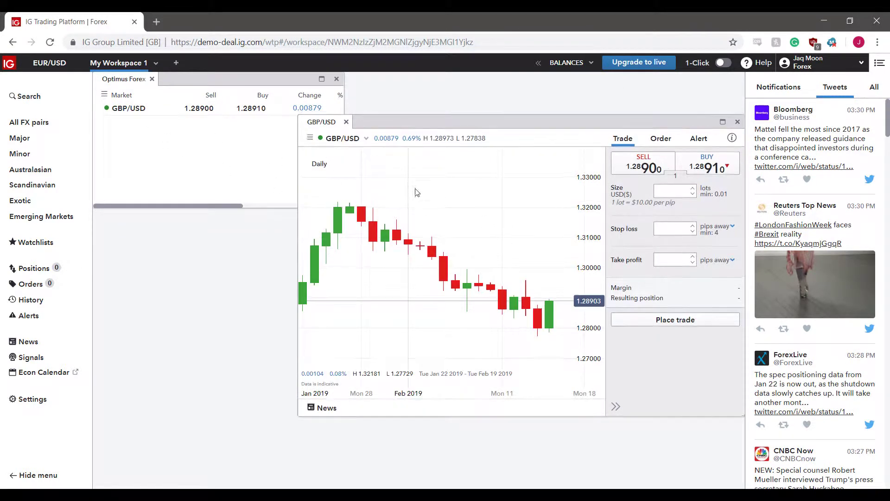
{"action": "left_click_drag", "start_coordinate": [390, 121], "coordinate": [390, 195]}
Rename the second workspace to 'GBP/USD'.
{"action": "left_click", "coordinate": [155, 64]}
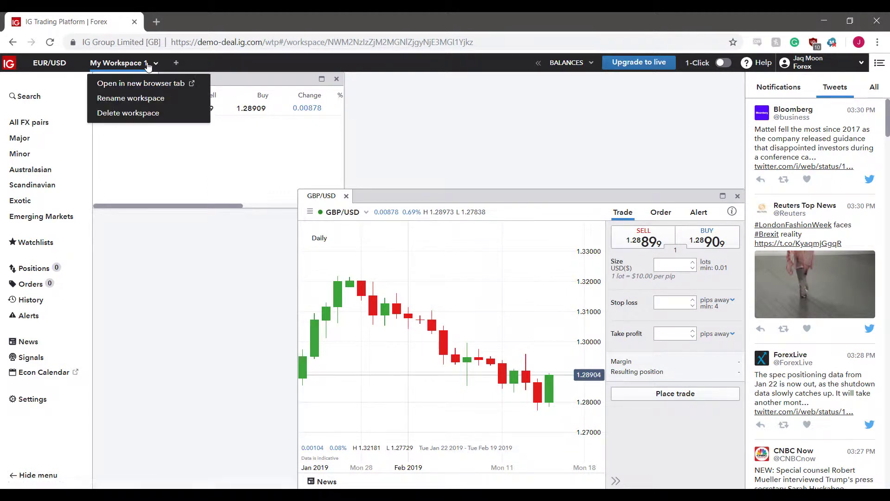
{"action": "left_click", "coordinate": [137, 98]}
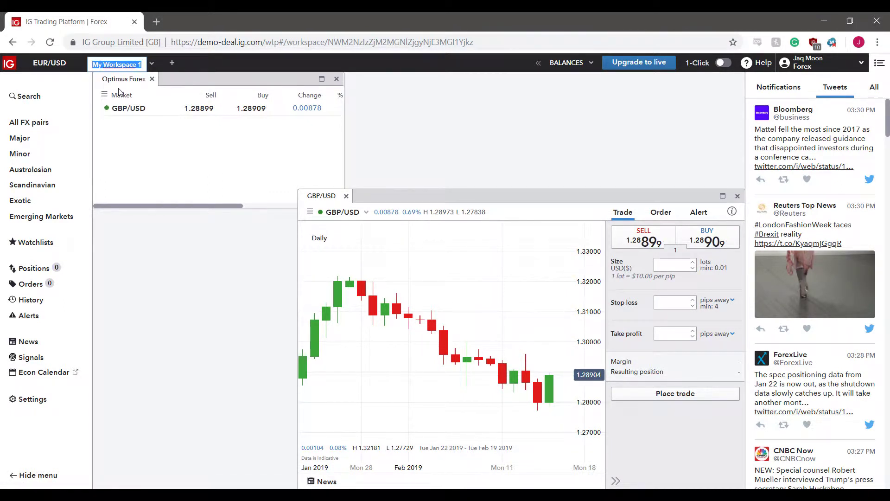
{"action": "type", "text": "GBP"}
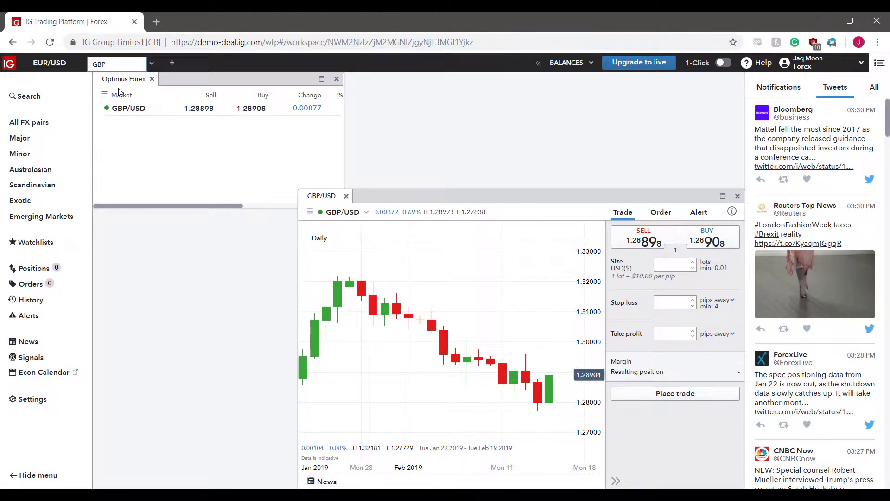
{"action": "type", "text": "/USD"}
{"action": "key", "text": "Return"}
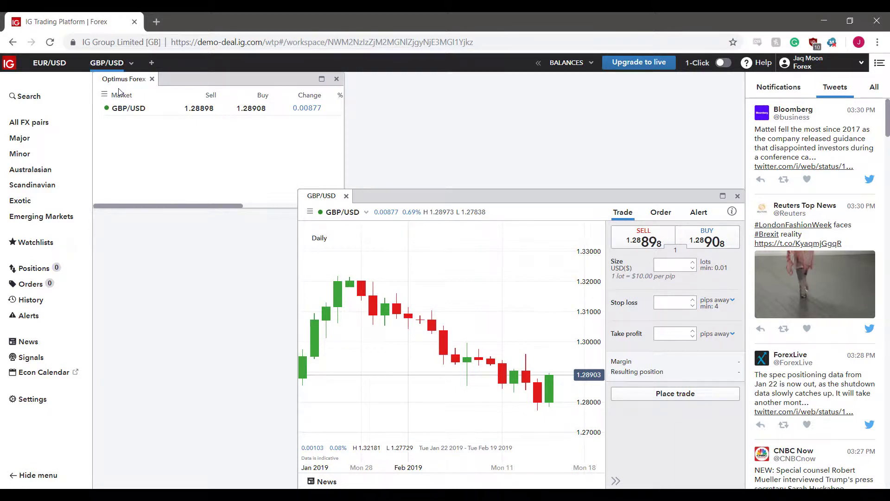
{"action": "left_click", "coordinate": [61, 64]}
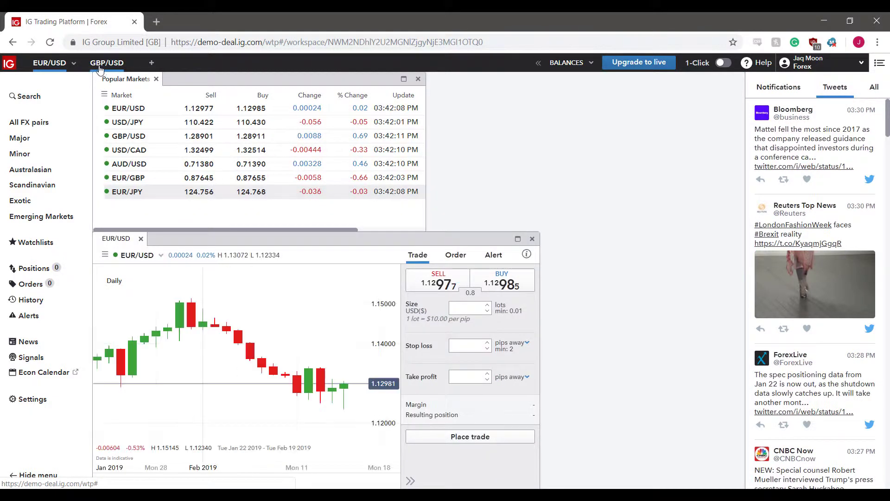
{"action": "left_click", "coordinate": [104, 64]}
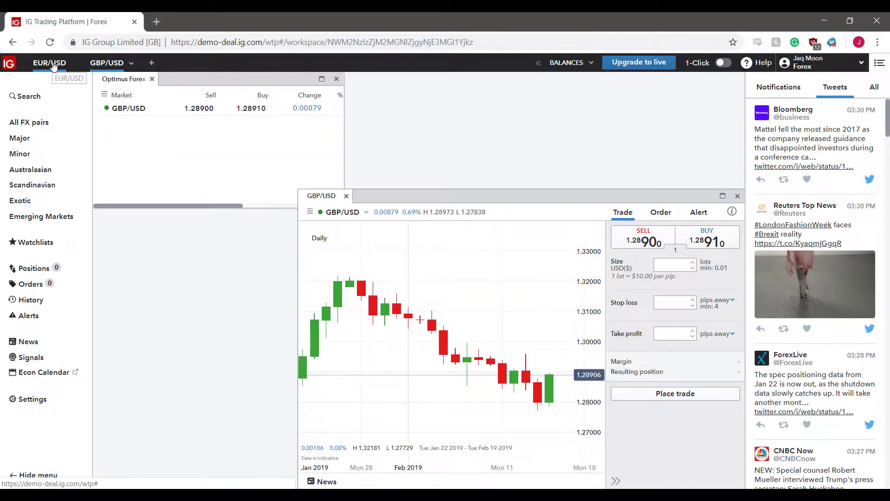
{"action": "left_click", "coordinate": [62, 65]}
{"action": "left_click", "coordinate": [100, 64]}
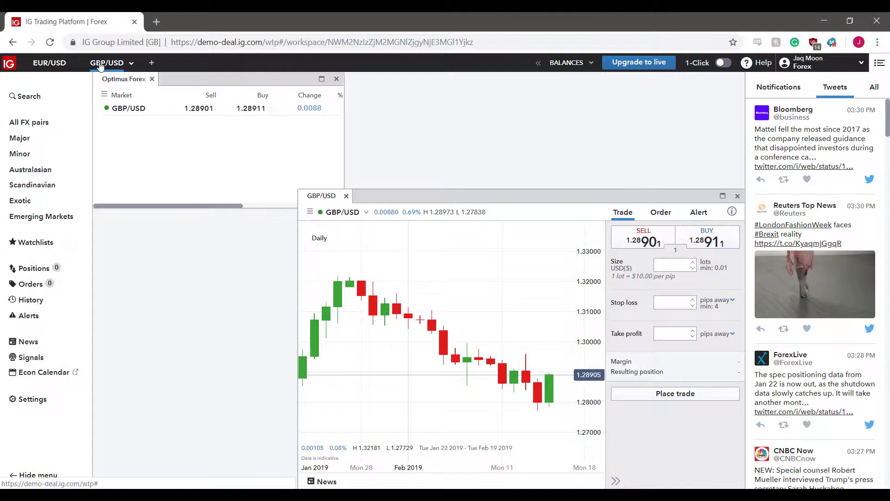
Open the GBP/USD workspace in a new browser tab and compare the two tabs.
{"action": "left_click", "coordinate": [130, 64]}
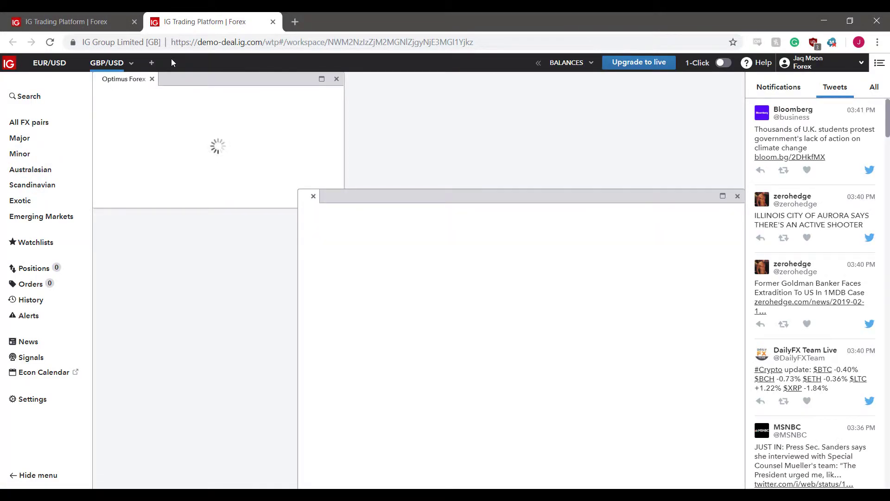
{"action": "left_click", "coordinate": [93, 19]}
{"action": "left_click", "coordinate": [192, 18]}
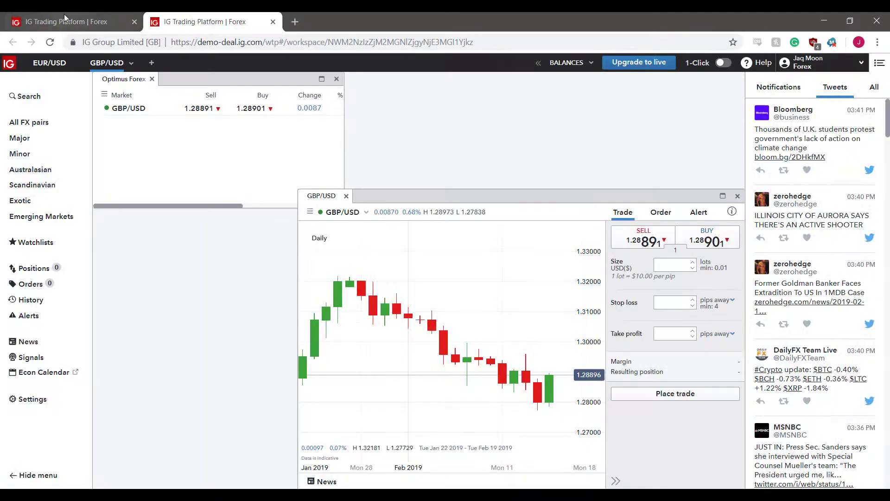
{"action": "left_click", "coordinate": [64, 14]}
{"action": "left_click", "coordinate": [183, 16]}
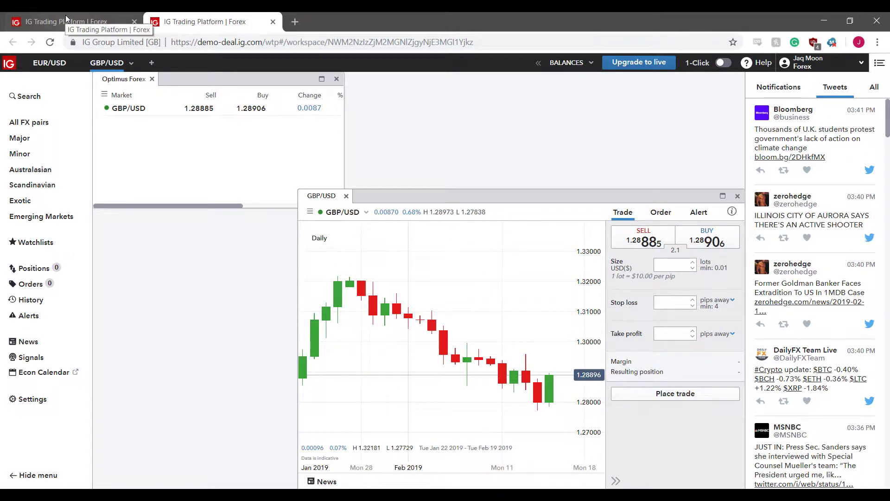
Show EUR/USD in the second tab, keeping GBP/USD in the first tab.
{"action": "left_click", "coordinate": [65, 20]}
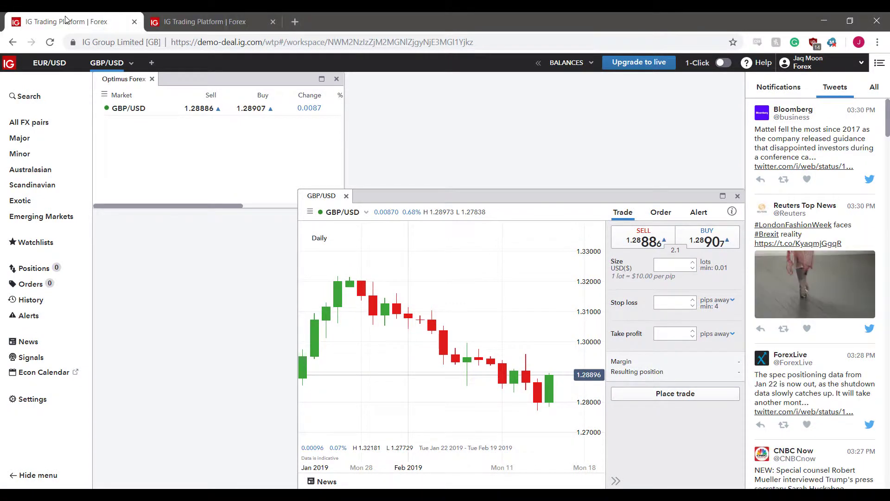
{"action": "left_click", "coordinate": [64, 19]}
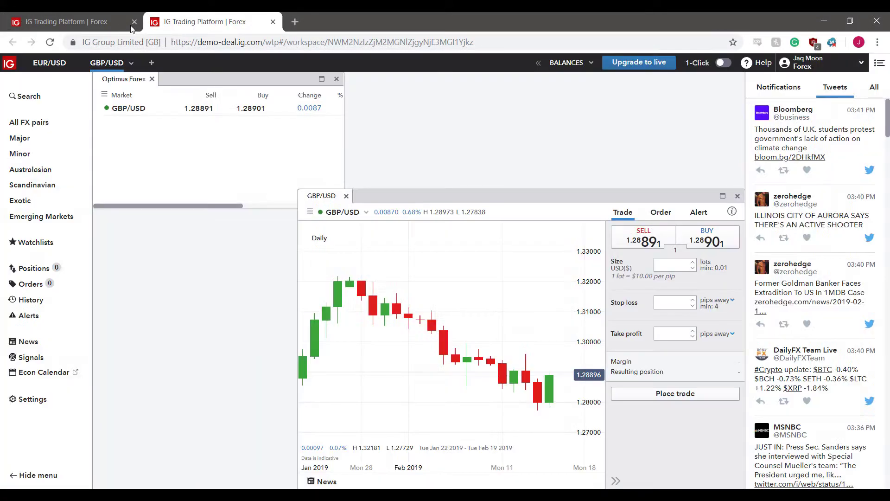
{"action": "left_click", "coordinate": [50, 63]}
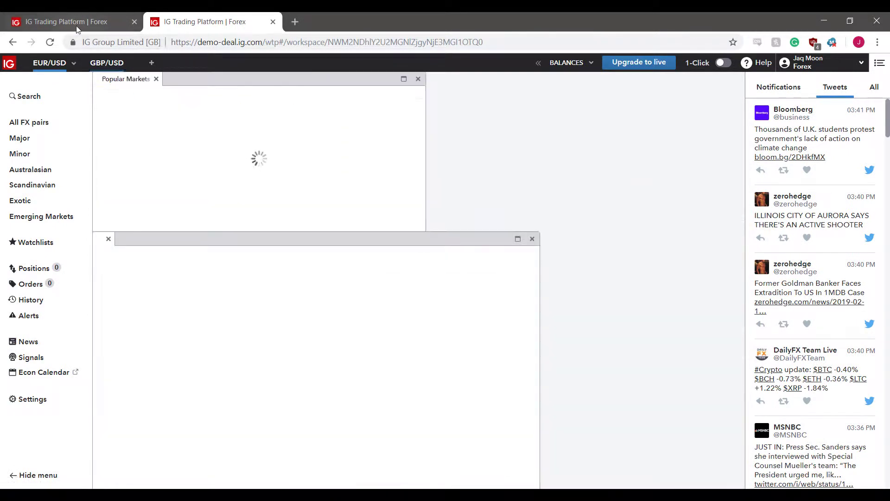
{"action": "left_click", "coordinate": [66, 22]}
{"action": "left_click", "coordinate": [185, 23]}
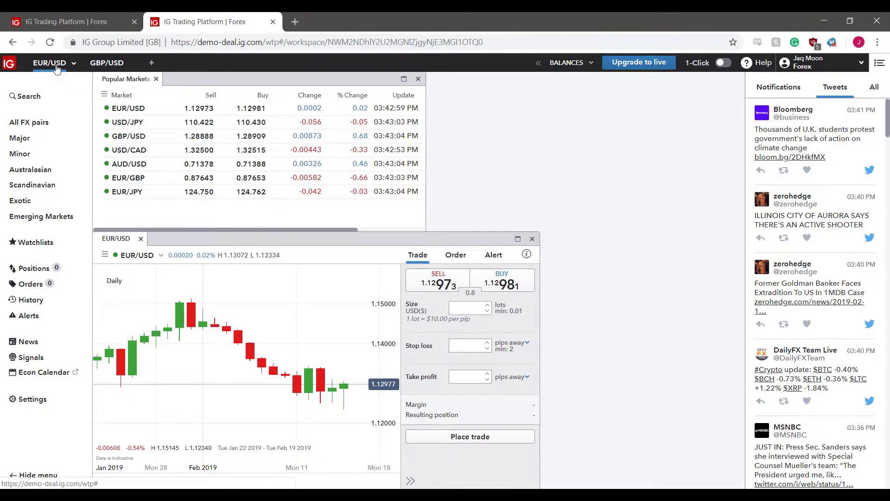
{"action": "left_click", "coordinate": [89, 24]}
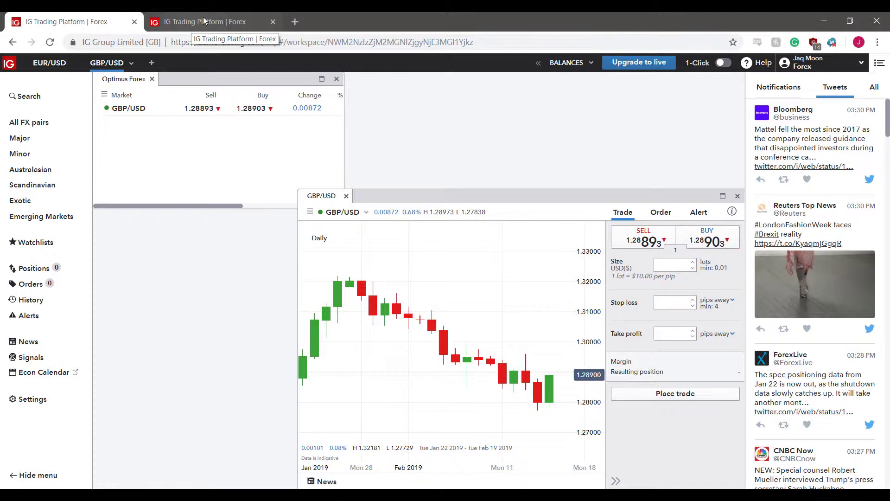
Detach the EUR/USD tab into its own window, move it, then dock it beside GBP/USD.
{"action": "middle_click", "coordinate": [204, 22]}
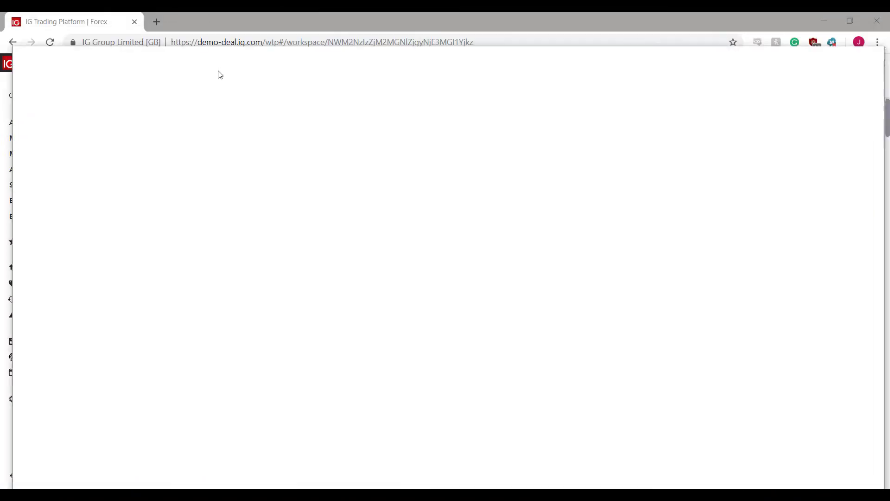
{"action": "left_click_drag", "start_coordinate": [218, 76], "coordinate": [737, 216]}
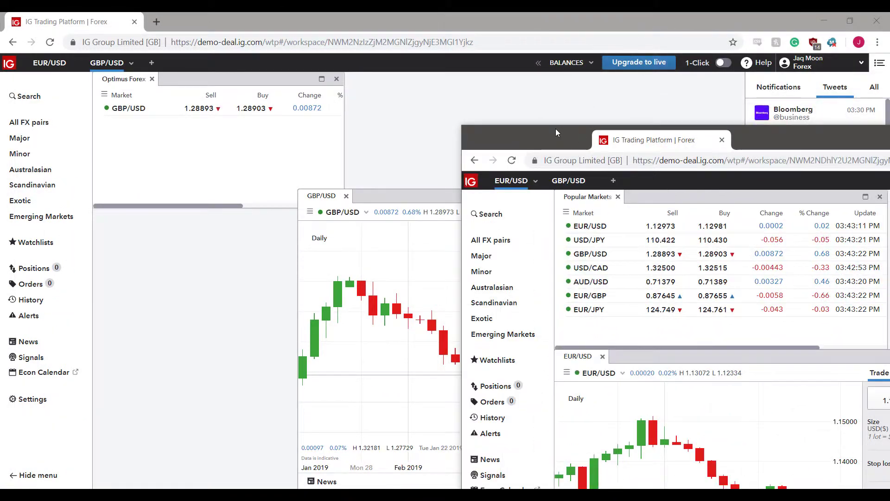
{"action": "mouse_move", "coordinate": [737, 216]}
{"action": "left_mouse_down"}
{"action": "mouse_move", "coordinate": [351, 63]}
{"action": "mouse_move", "coordinate": [88, 23]}
{"action": "left_mouse_up"}
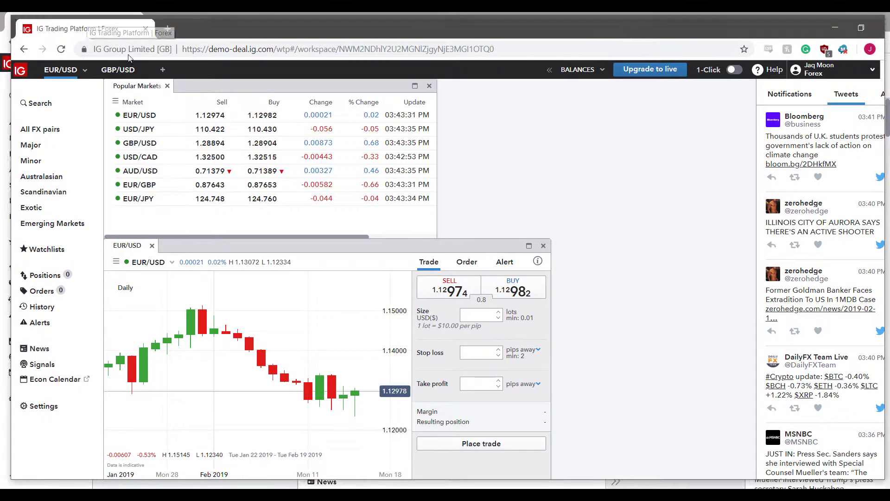
{"action": "left_click_drag", "start_coordinate": [76, 29], "coordinate": [569, 75]}
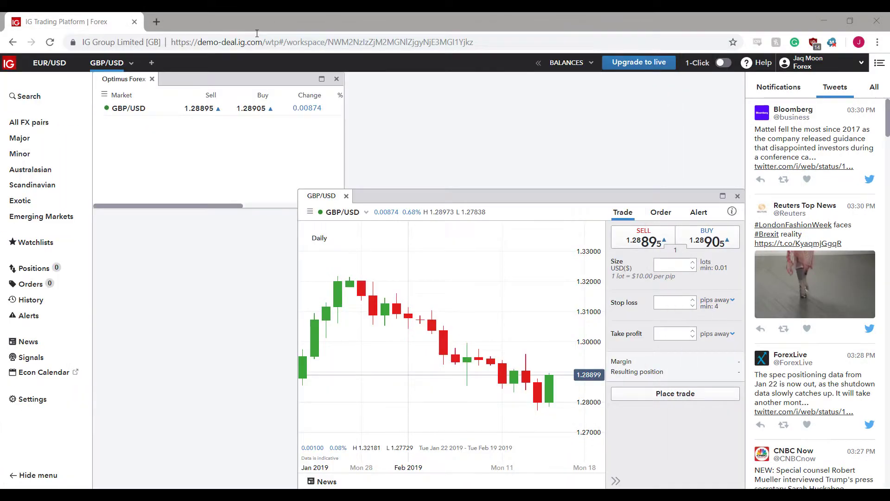
{"action": "left_click_drag", "start_coordinate": [569, 75], "coordinate": [209, 22]}
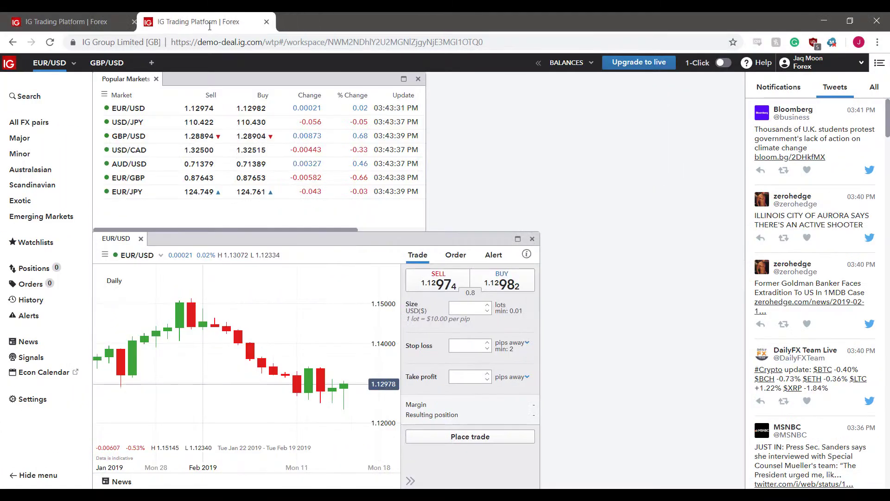